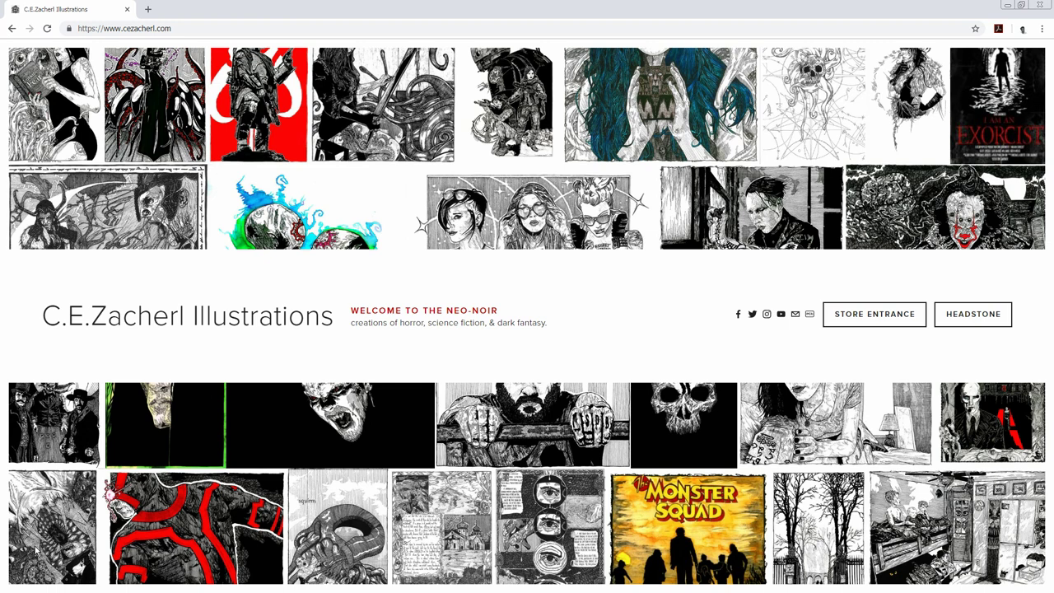
left_click(210, 27)
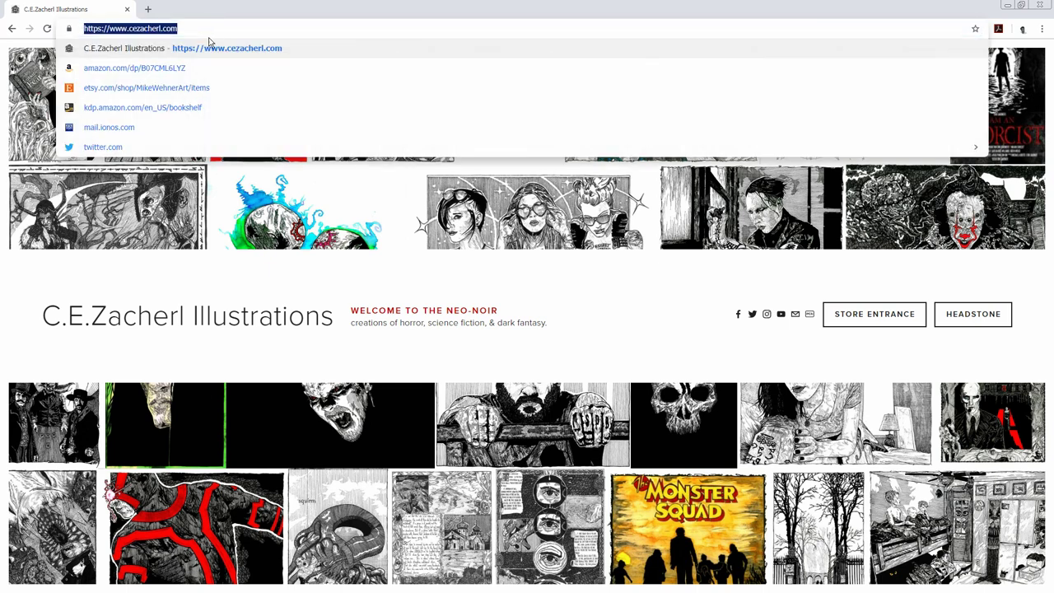
left_click(210, 280)
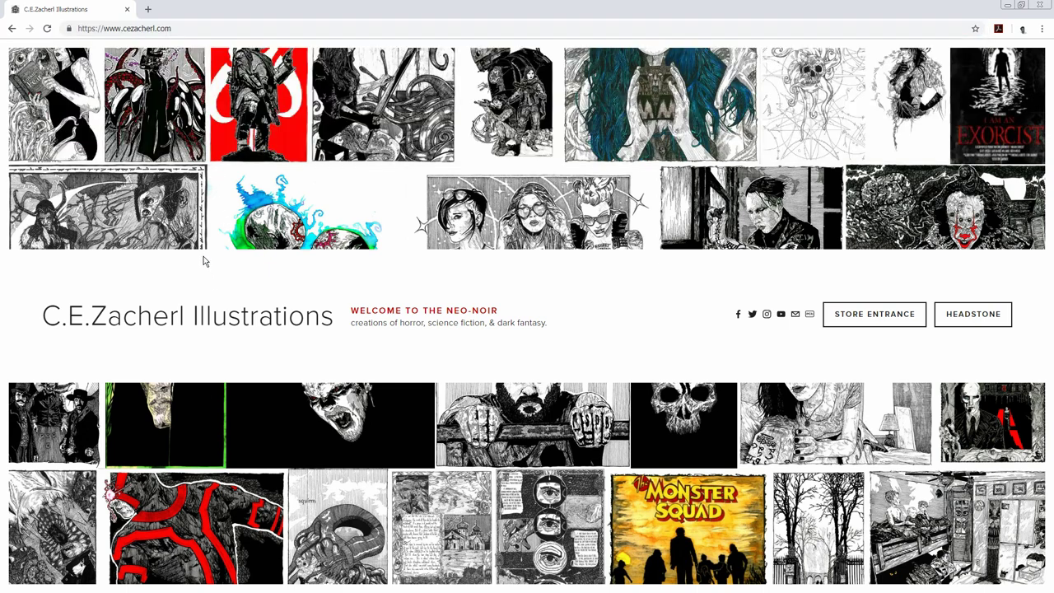
left_click(1042, 6)
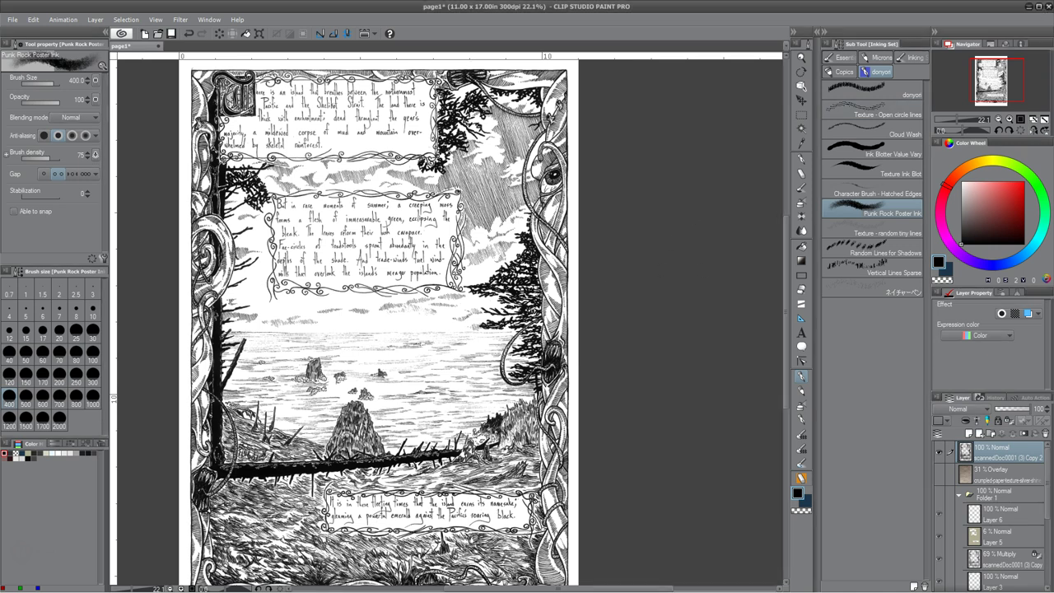
scroll(692, 255, "down", 3)
scroll(701, 264, "up", 1)
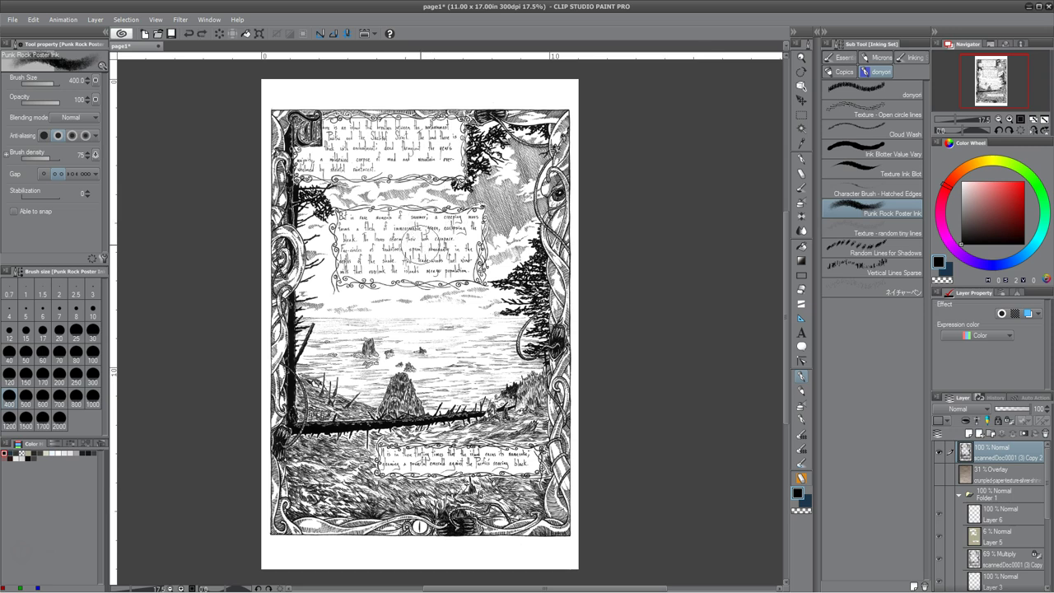
Step: Add empty Layer 8 above the Overlay layer and set the top scannedDoc layer's blending to Multiply
key("ctrl+shift+n")
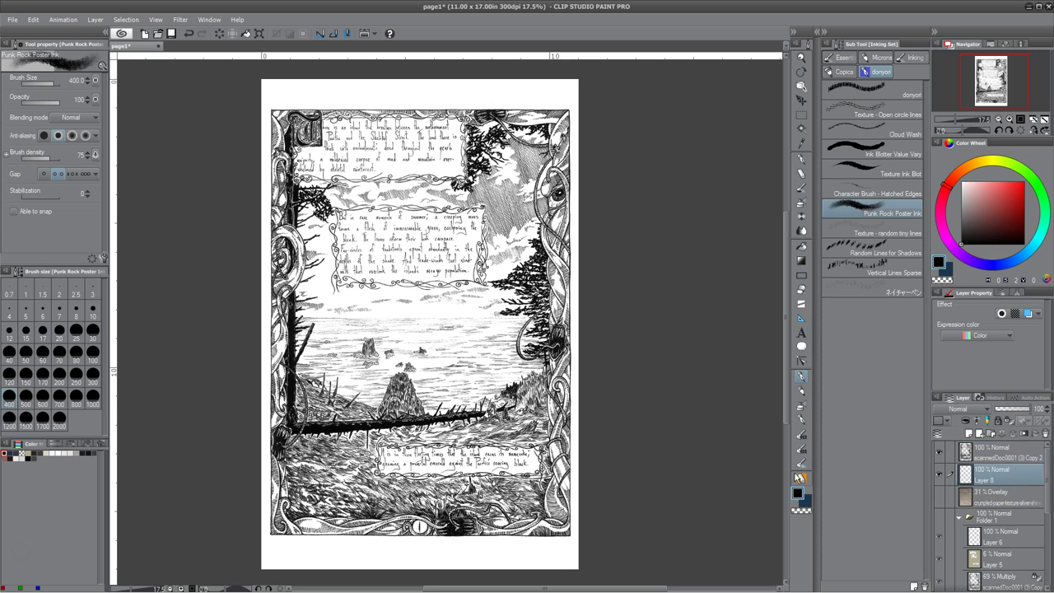
left_click(1001, 452)
left_click(960, 409)
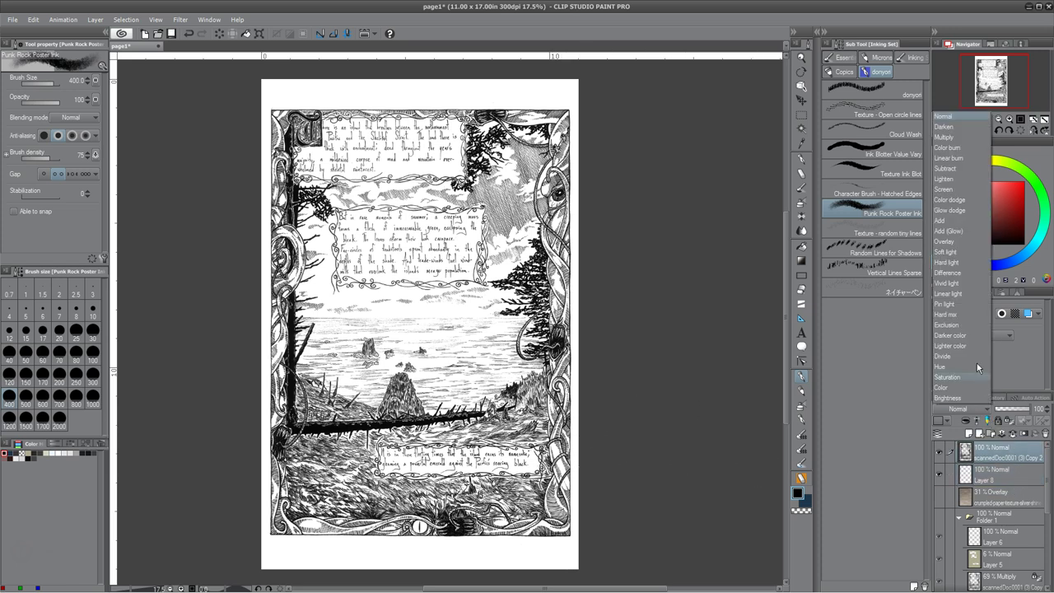
left_click(965, 137)
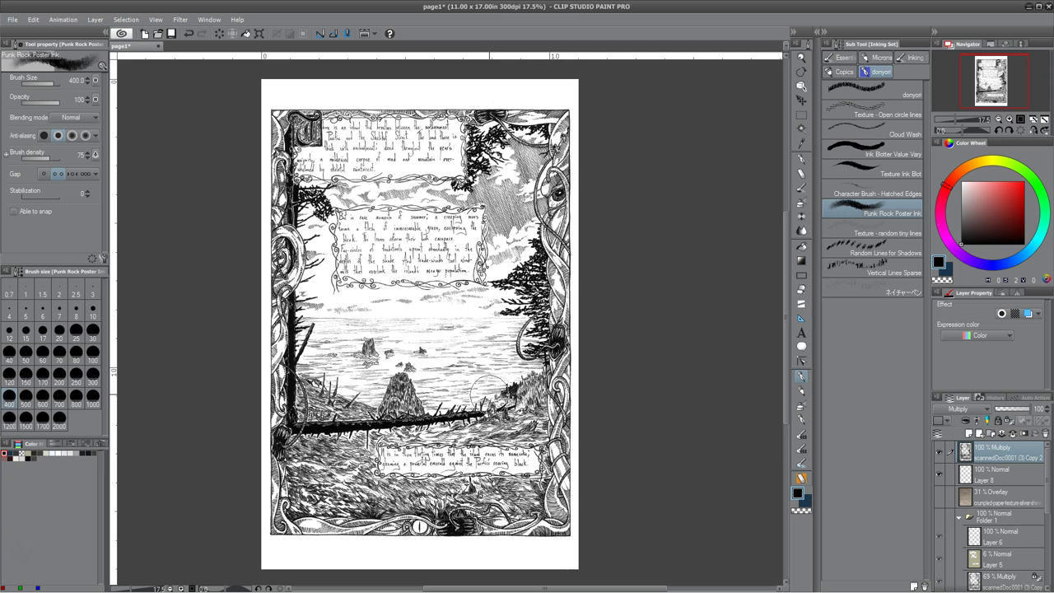
left_click(968, 231)
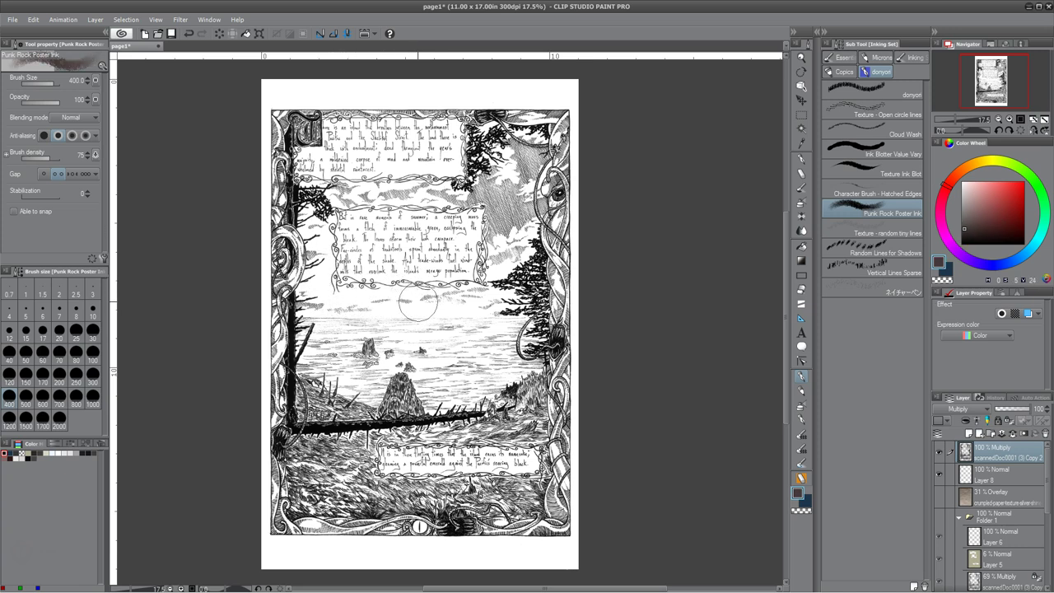
left_click(455, 307)
mouse_move(455, 307)
left_mouse_down()
mouse_move(491, 289)
mouse_move(421, 275)
mouse_move(507, 246)
left_mouse_up()
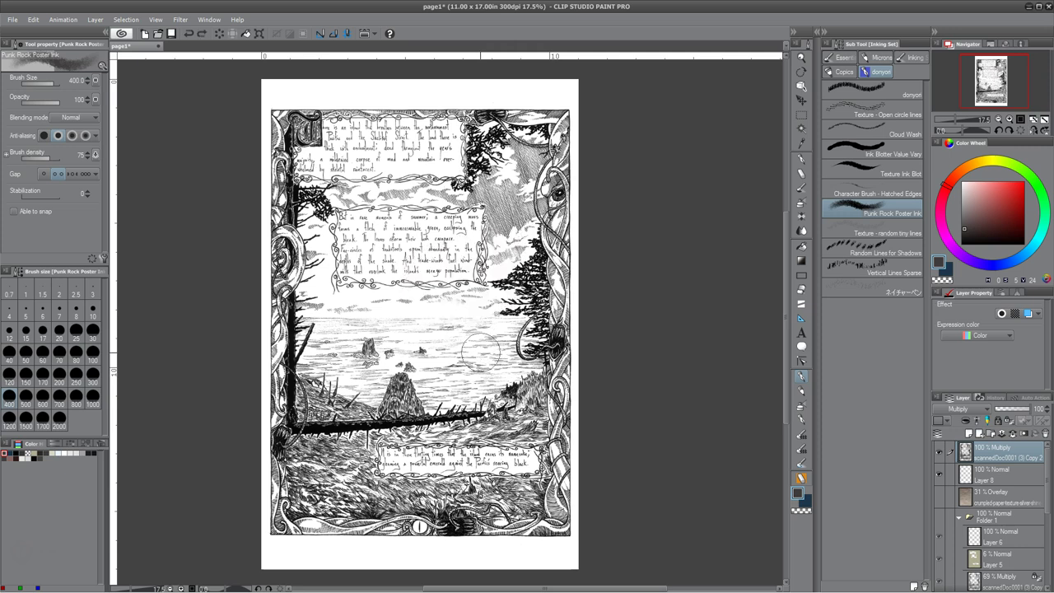
key("alt+bracketleft")
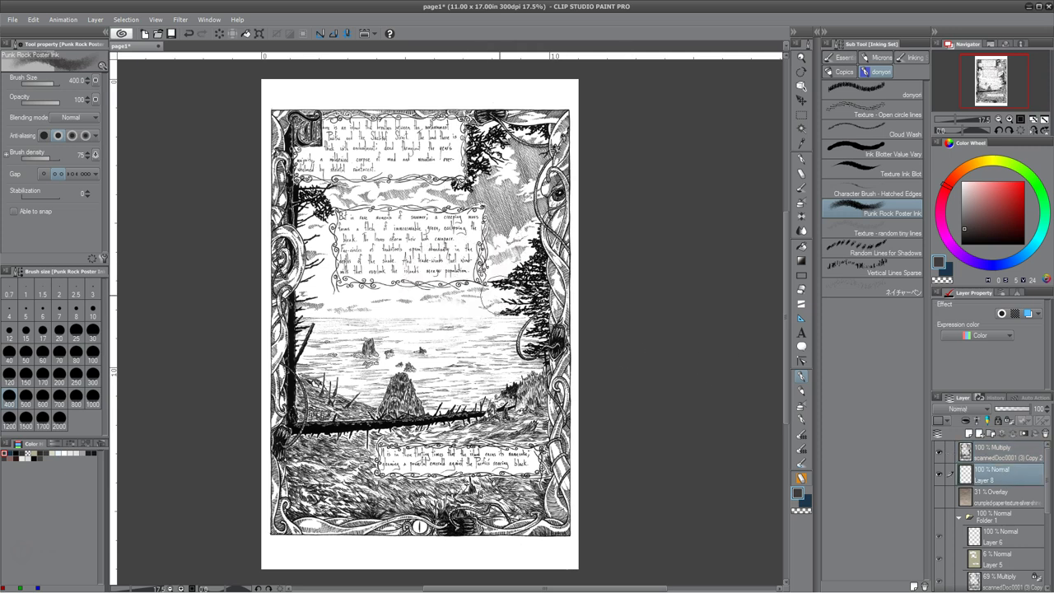
mouse_move(498, 284)
left_mouse_down()
mouse_move(419, 269)
mouse_move(476, 296)
mouse_move(431, 308)
left_mouse_up()
key("ctrl+z")
left_click(963, 187)
left_click(1029, 251)
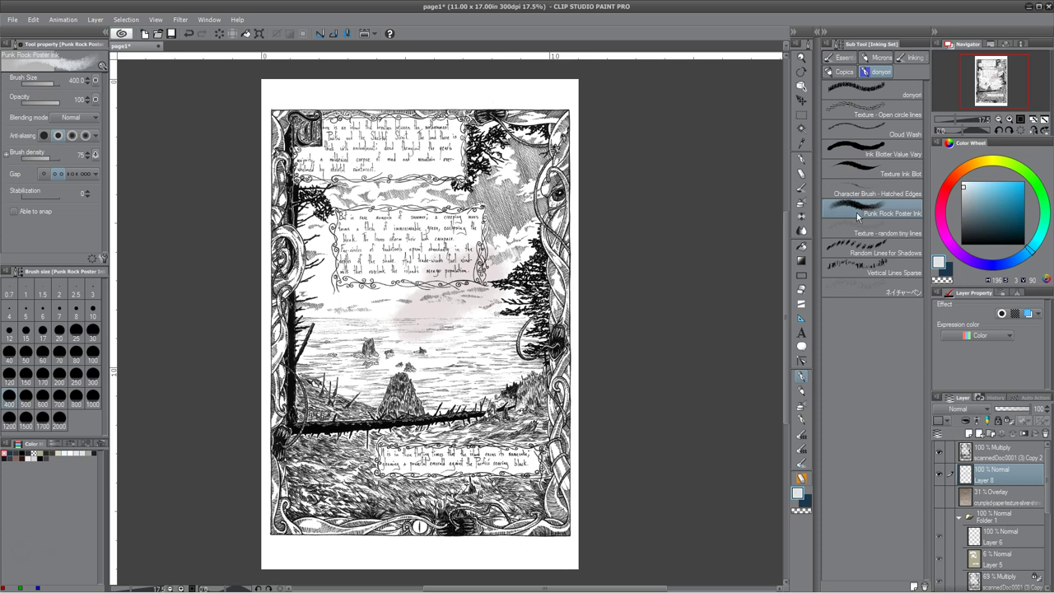
mouse_move(495, 177)
left_mouse_down()
mouse_move(515, 210)
mouse_move(478, 227)
mouse_move(535, 173)
mouse_move(510, 140)
mouse_move(521, 300)
mouse_move(497, 387)
mouse_move(440, 469)
left_mouse_up()
key("ctrl+z")
key("ctrl+z")
key("ctrl+z")
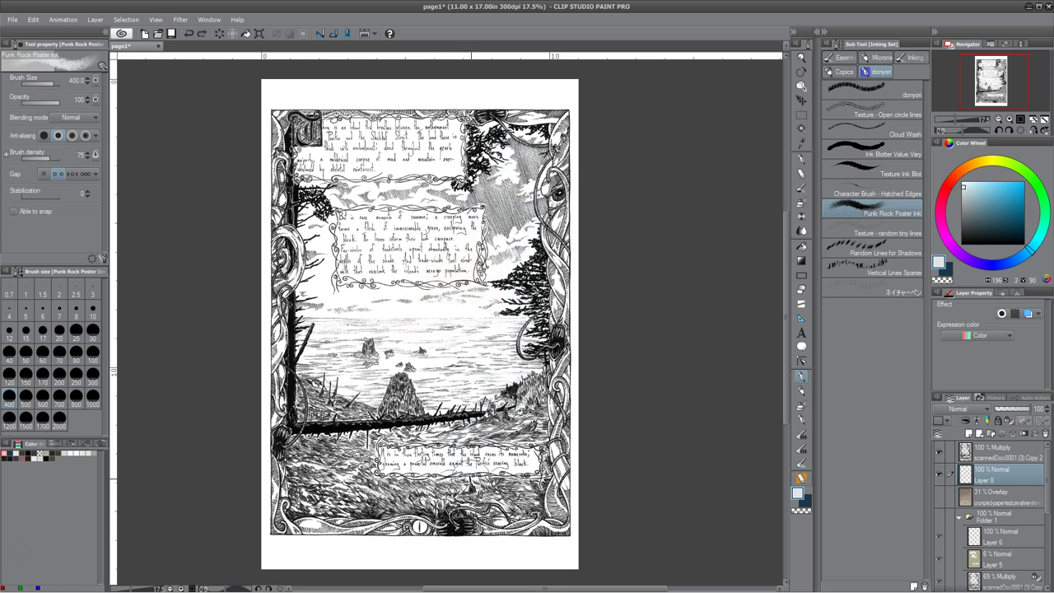
Step: Add Layer 9 on top, try a teal wash over the right-hand trees, then undo it
left_click(1021, 460)
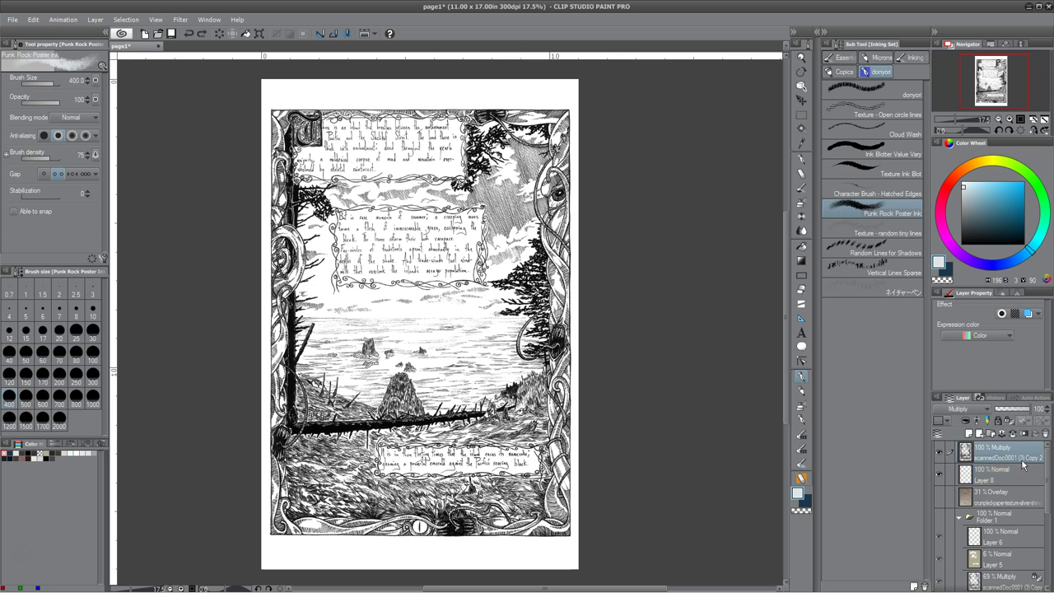
key("ctrl+shift+n")
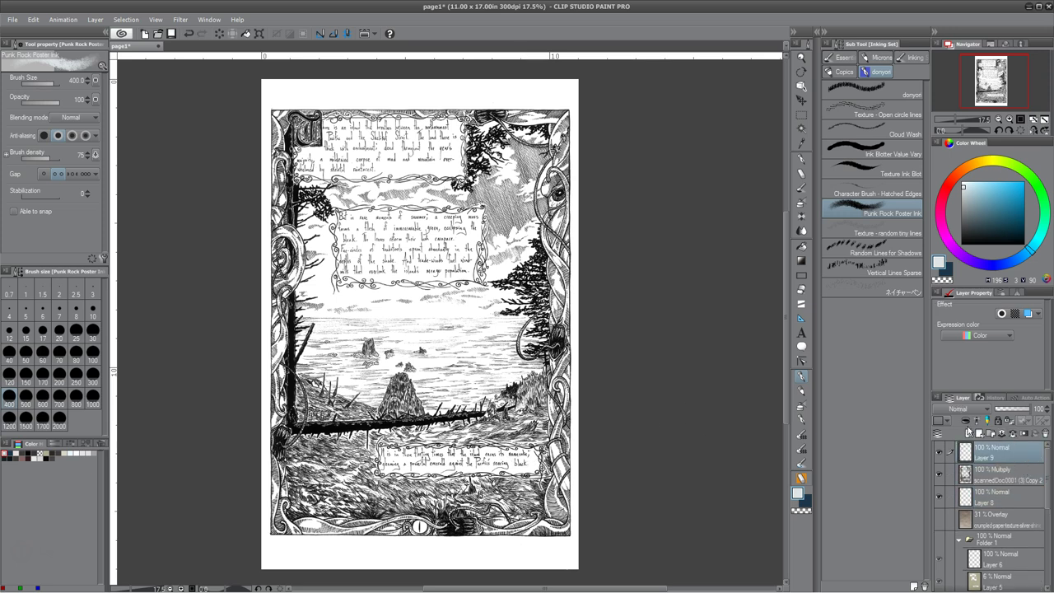
left_click(1013, 217)
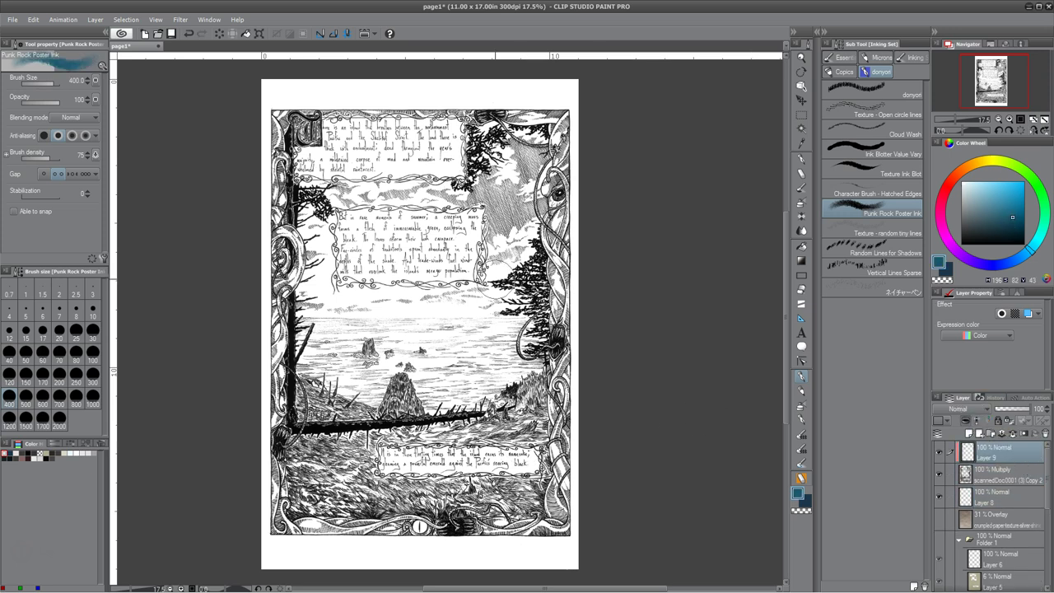
mouse_move(445, 216)
left_mouse_down()
mouse_move(421, 262)
mouse_move(527, 288)
mouse_move(515, 257)
mouse_move(521, 284)
left_mouse_up()
key("ctrl+z")
key("ctrl+z")
key("ctrl+z")
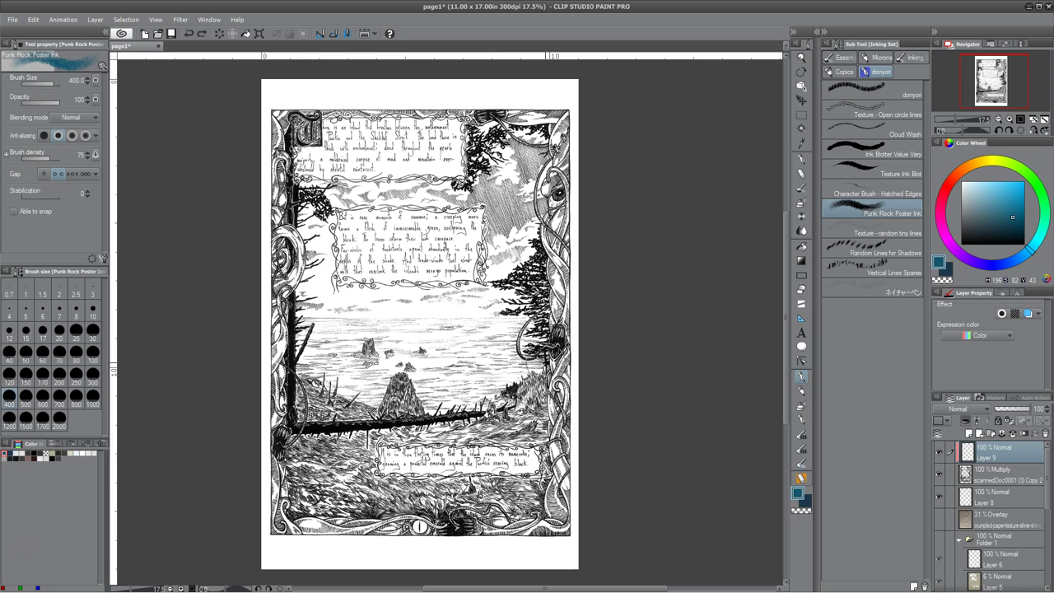
left_click(964, 199)
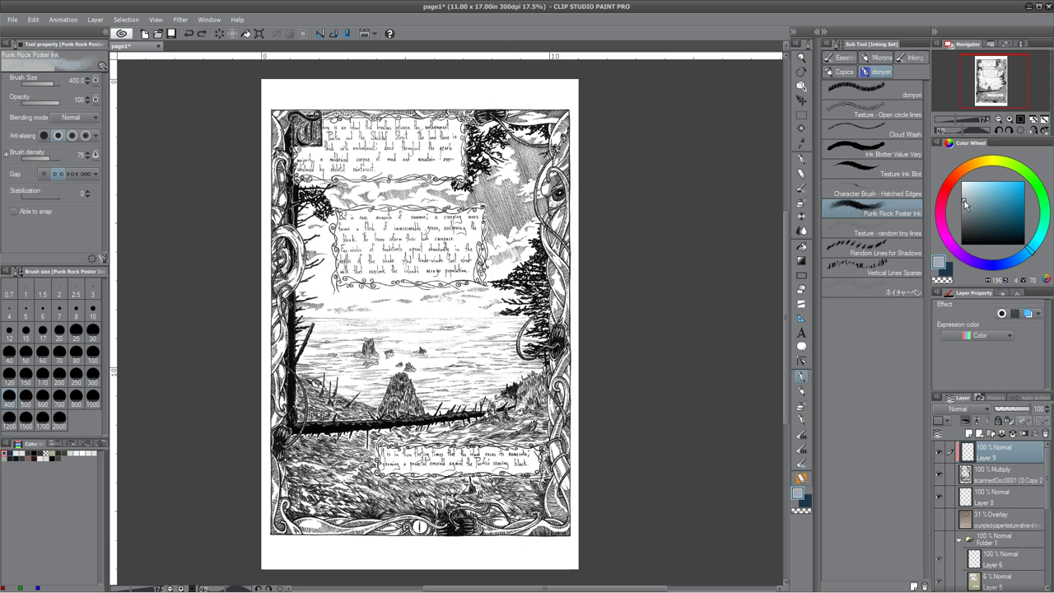
mouse_move(497, 186)
left_mouse_down()
mouse_move(491, 213)
mouse_move(527, 224)
mouse_move(540, 338)
left_mouse_up()
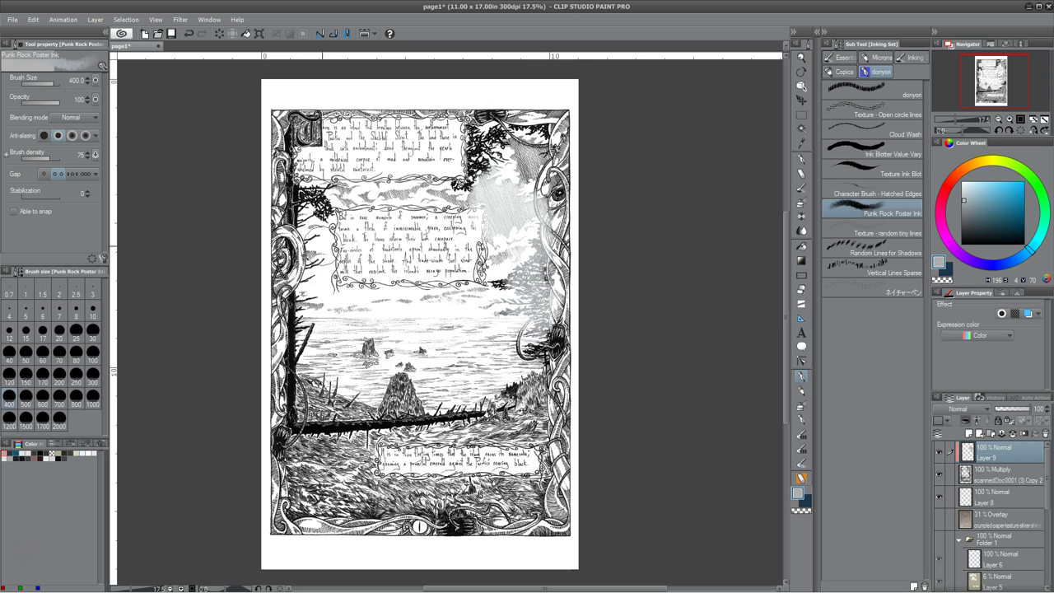
mouse_move(365, 344)
left_mouse_down()
mouse_move(449, 335)
mouse_move(356, 320)
mouse_move(514, 311)
left_mouse_up()
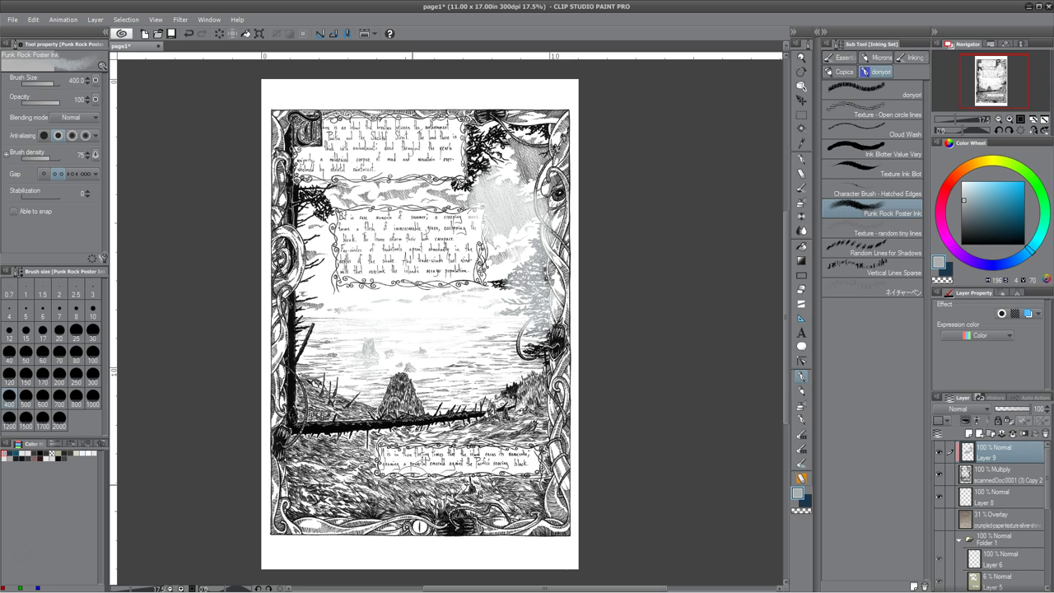
key("ctrl+z")
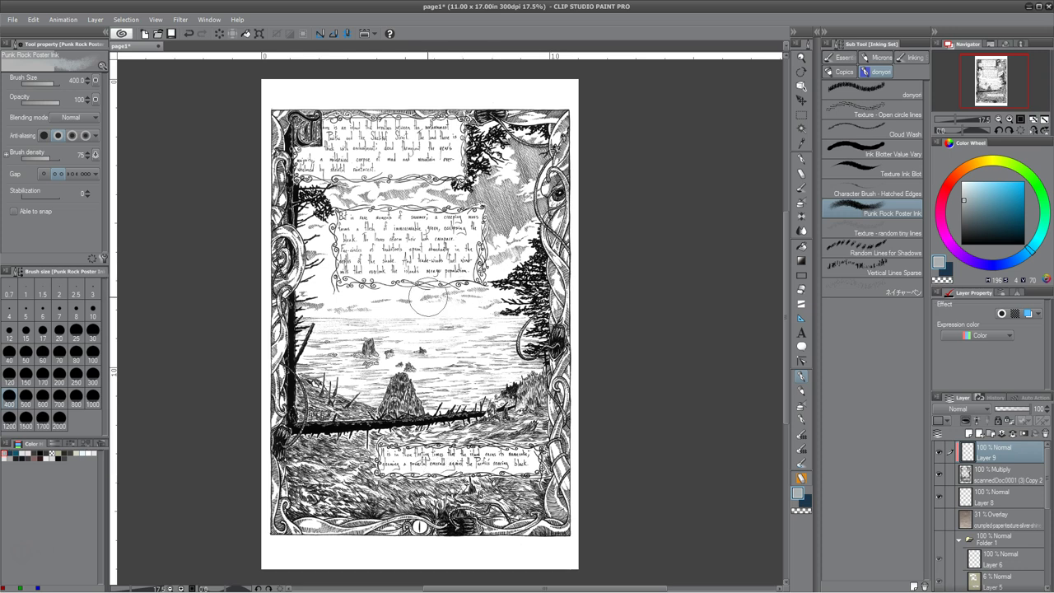
mouse_move(423, 332)
left_mouse_down()
mouse_move(371, 345)
mouse_move(415, 362)
mouse_move(403, 387)
left_mouse_up()
mouse_move(333, 428)
left_mouse_down()
mouse_move(313, 425)
mouse_move(433, 416)
mouse_move(491, 453)
left_mouse_up()
mouse_move(329, 325)
left_mouse_down()
mouse_move(303, 322)
mouse_move(292, 363)
left_mouse_up()
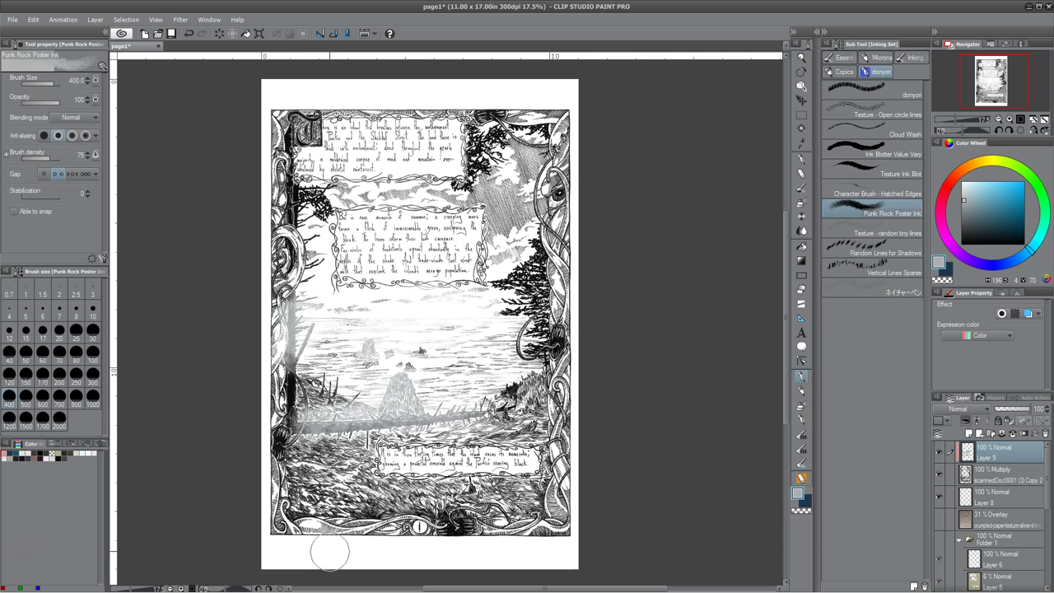
key("Delete")
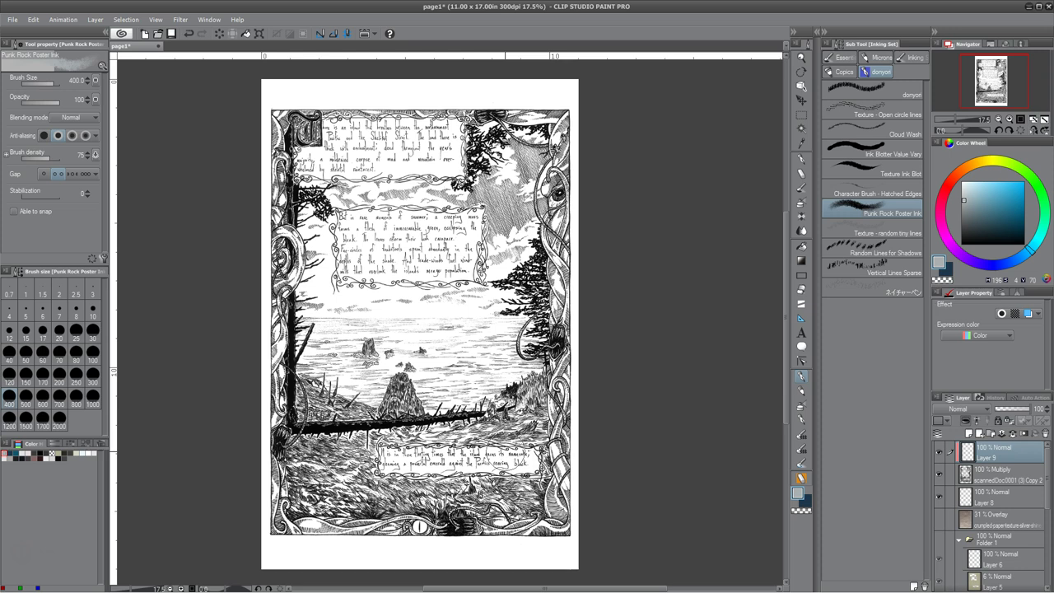
Step: Hide the scanned ink layer and show the 31% Overlay paper texture and Folder 1
left_click(940, 475)
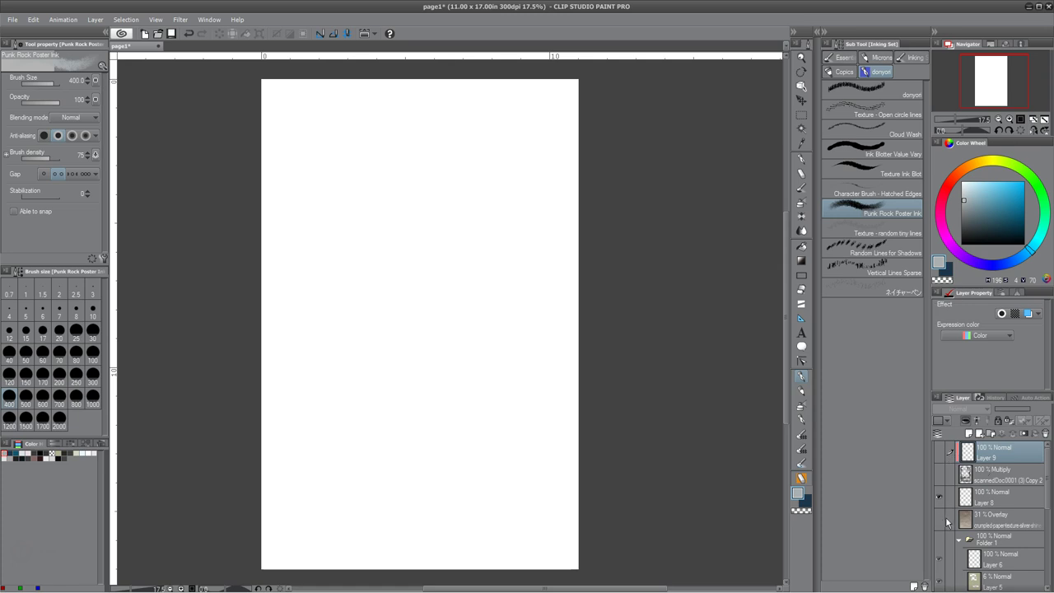
left_click(942, 520)
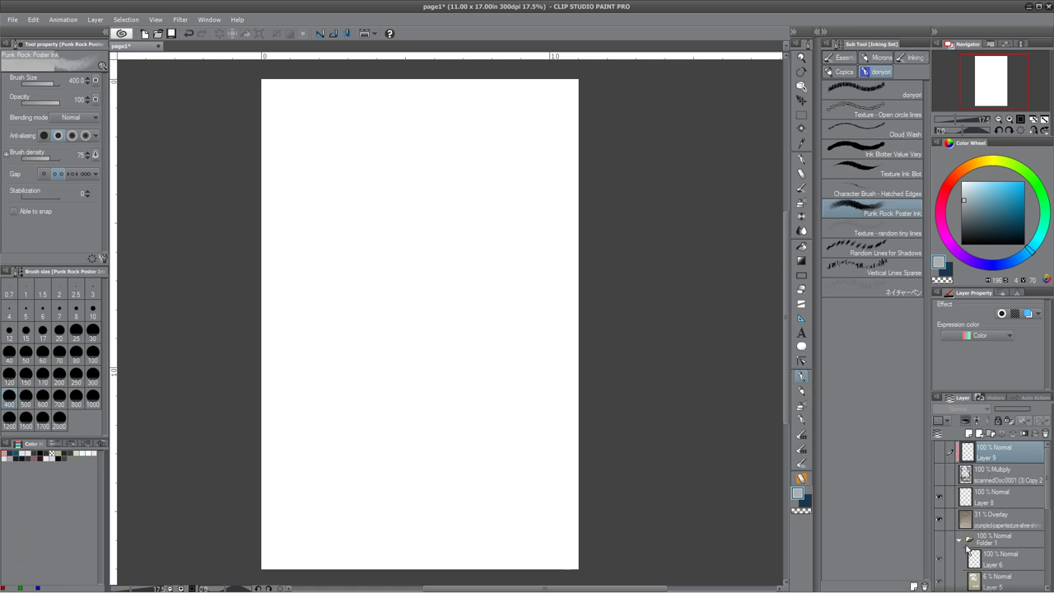
left_click(941, 541)
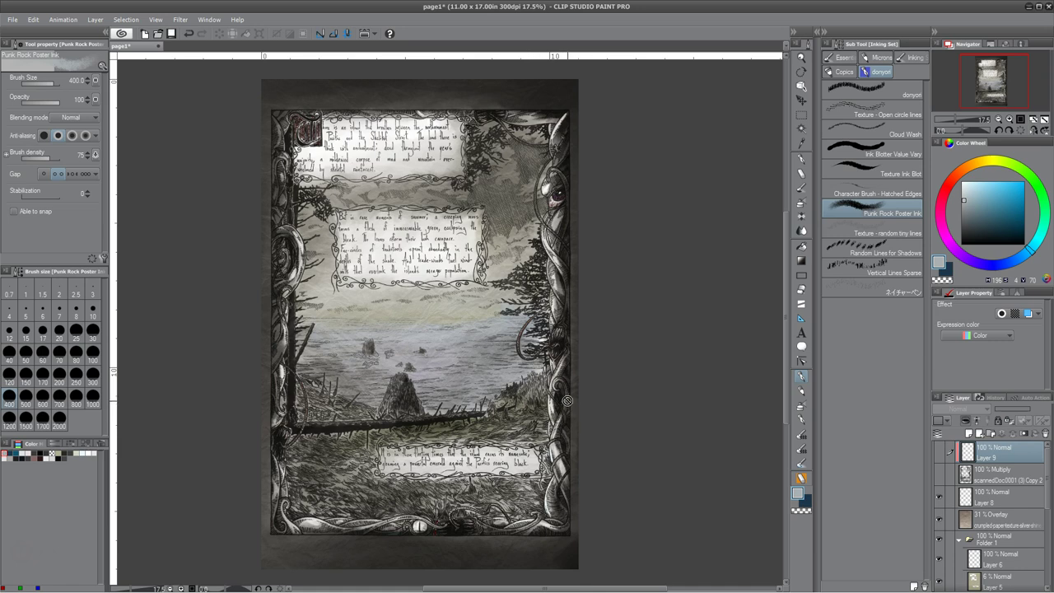
Step: Shift the paint hue slightly toward blue, then toggle the paper texture overlay off and back on
left_click(1028, 257)
left_click_drag(1028, 257, 1024, 260)
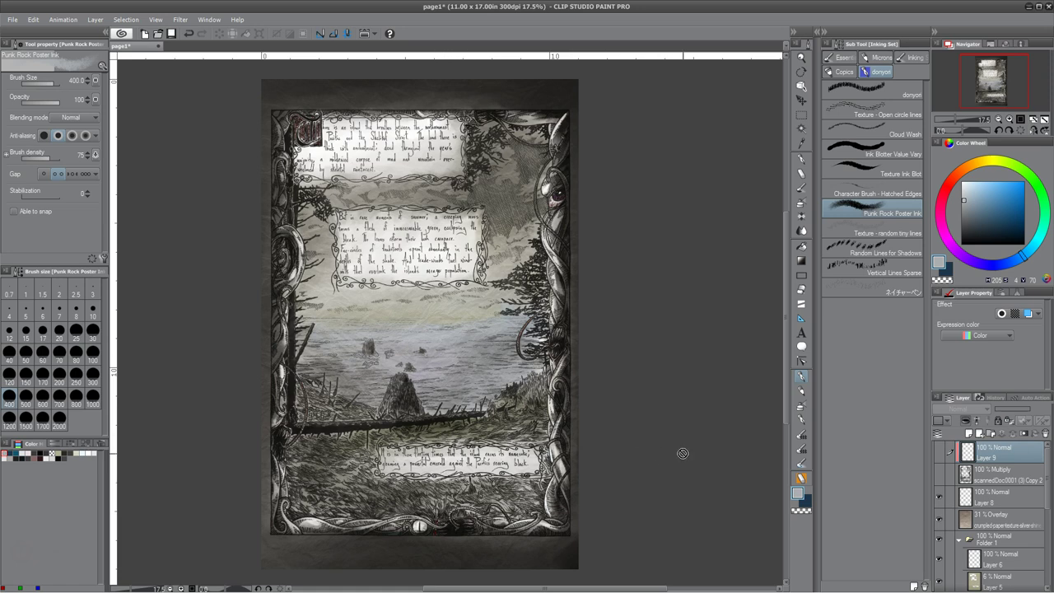
left_click(940, 520)
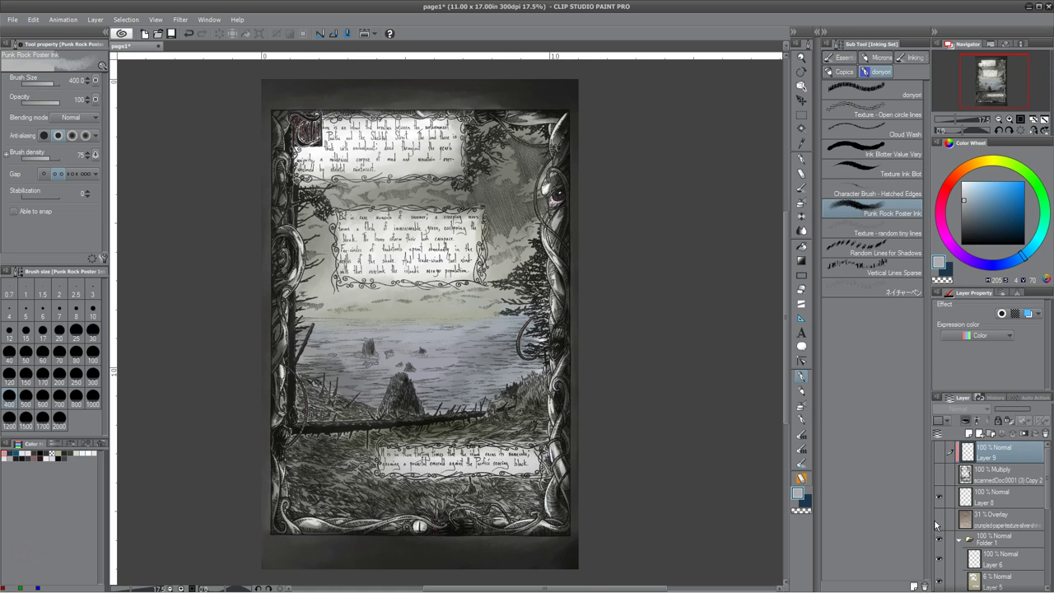
left_click(939, 520)
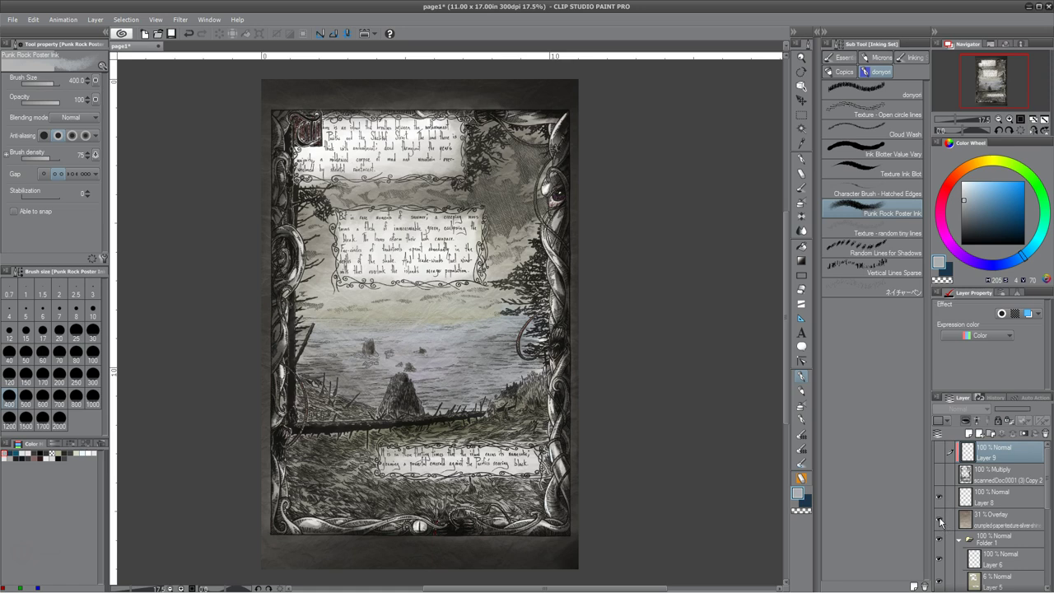